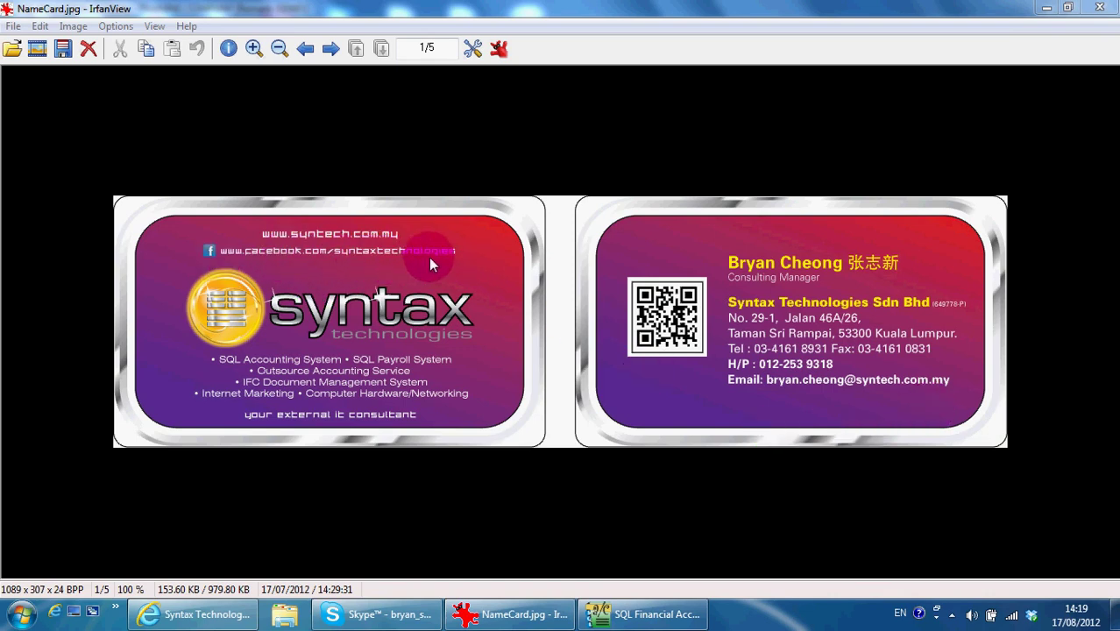
Step: Leave the company's Facebook page and return to SQL Financial Accounting's Documents screen
left_click(220, 613)
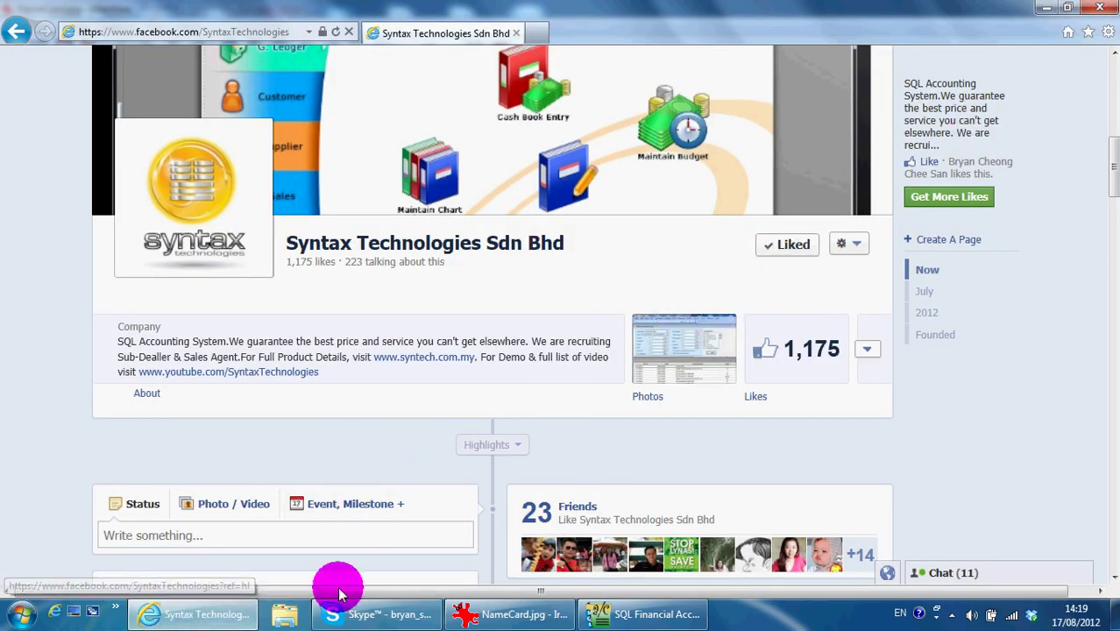
left_click(605, 614)
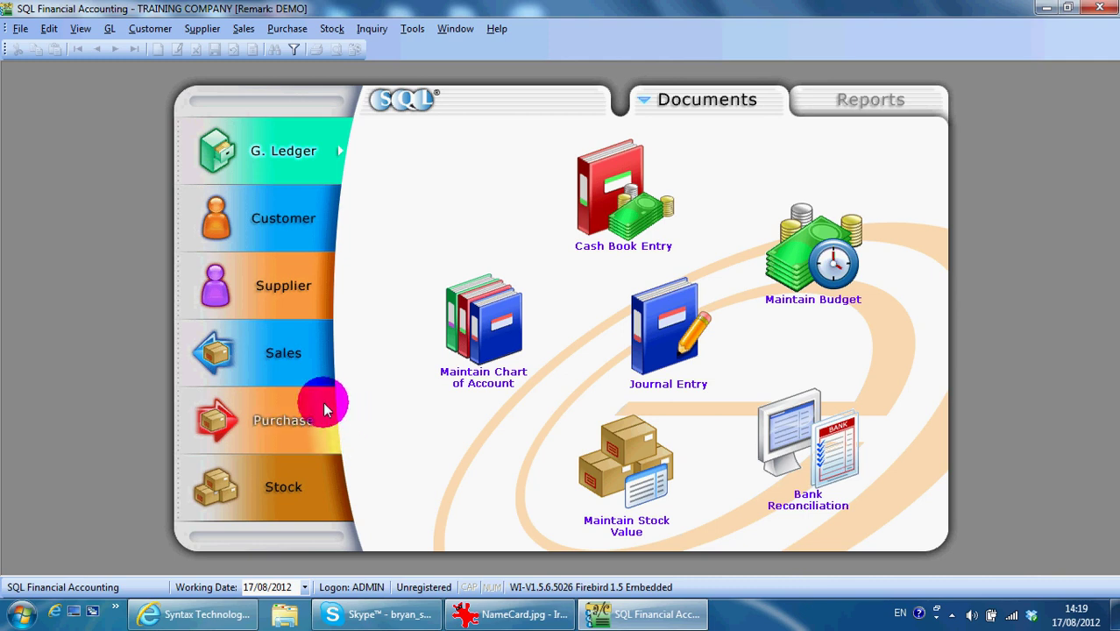
Step: Open the empty Debit Note list under the Sales documents
left_click(276, 361)
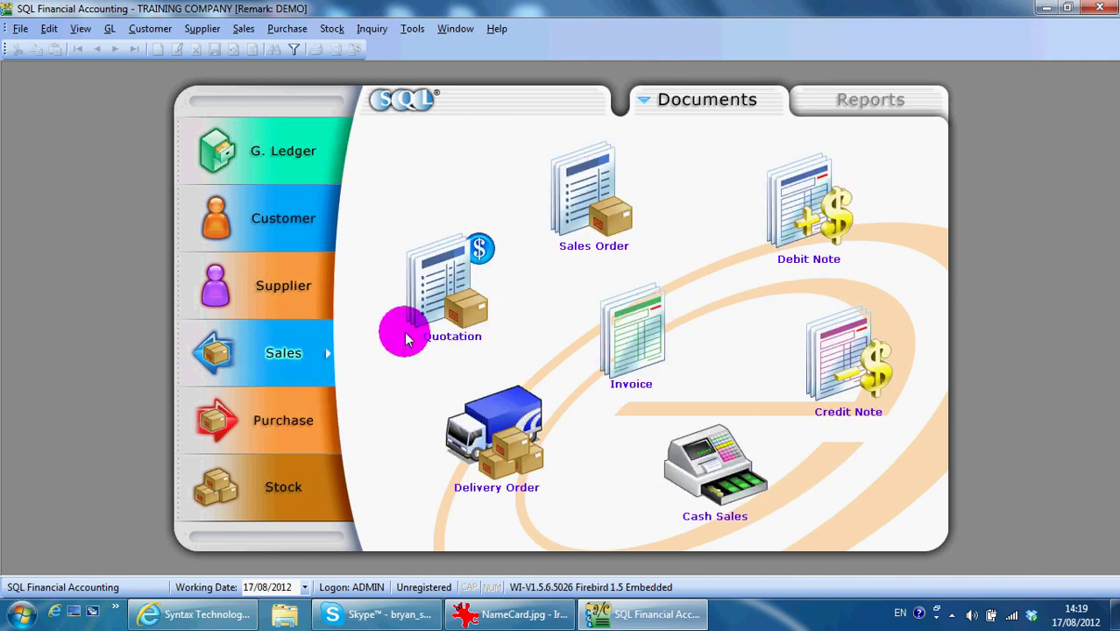
left_click(788, 239)
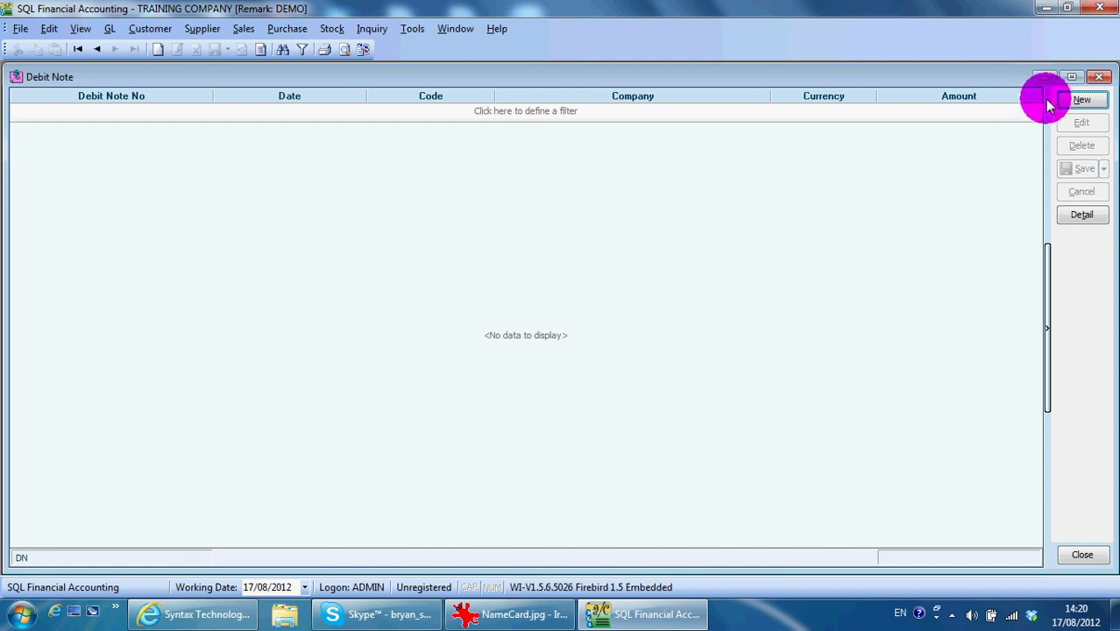
Step: Start a new debit note and pick customer KITTY SECURITY SDN BHD by company-name search 'ki'
left_click(1080, 99)
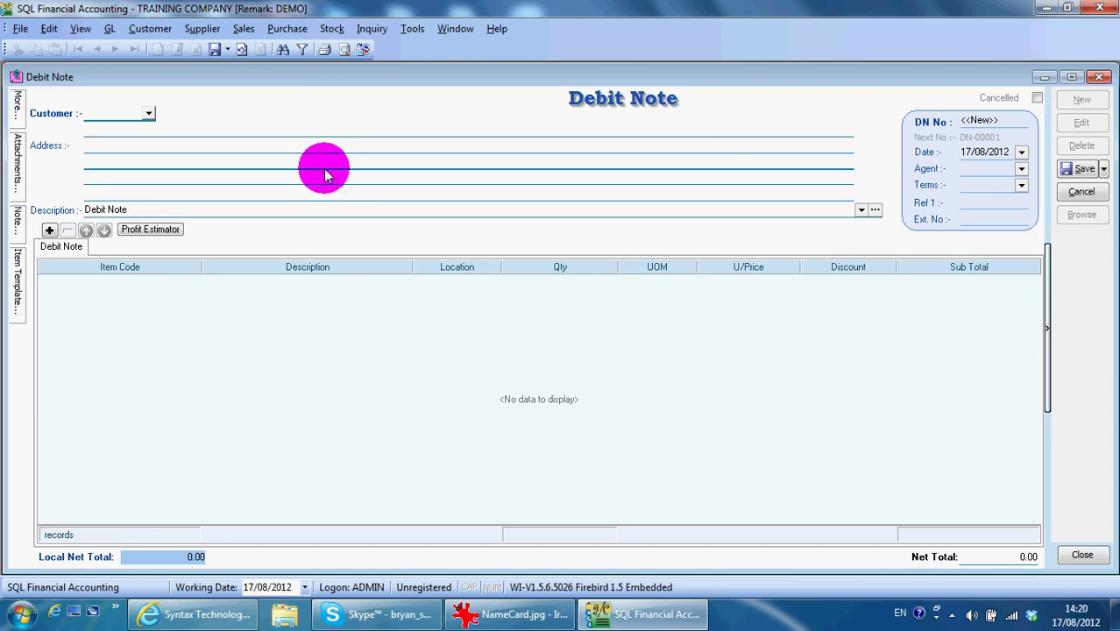
type("ki")
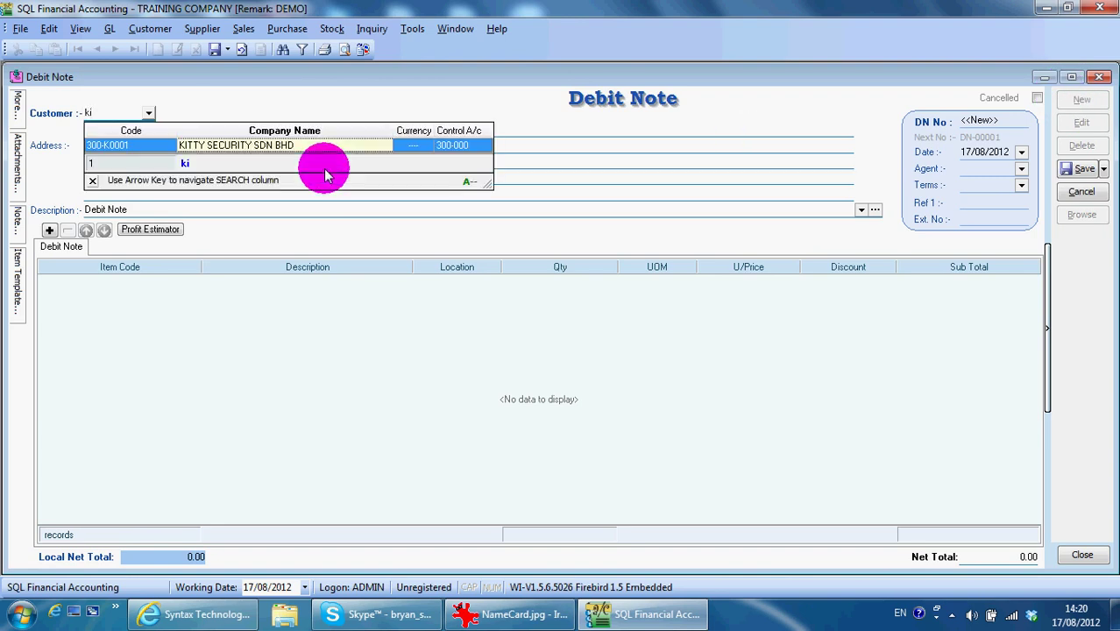
key("BackSpace")
key("BackSpace")
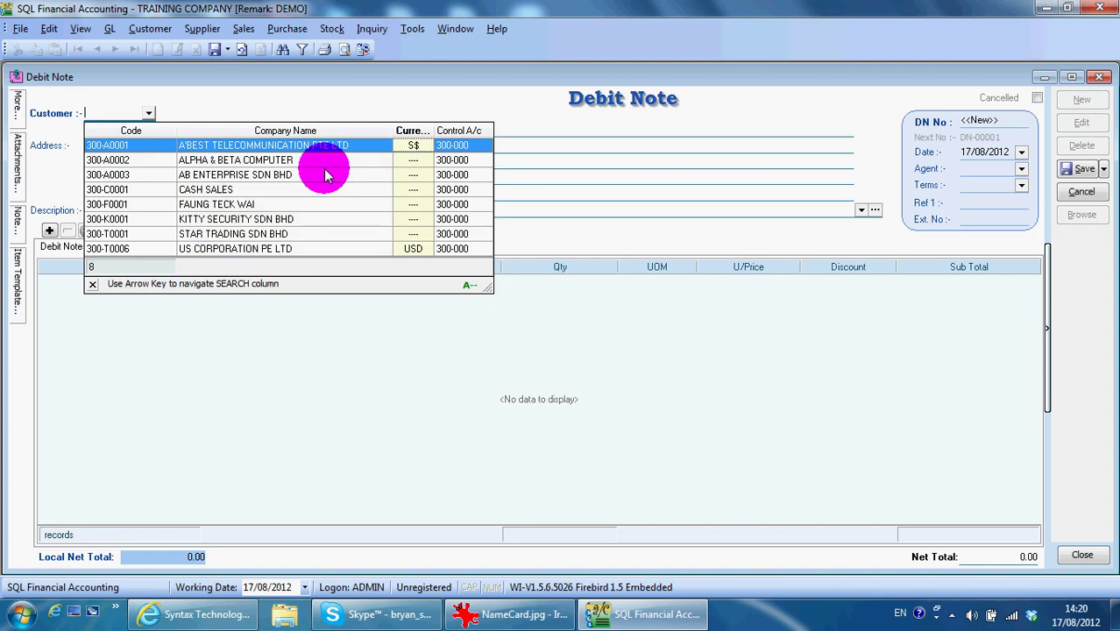
type("ki")
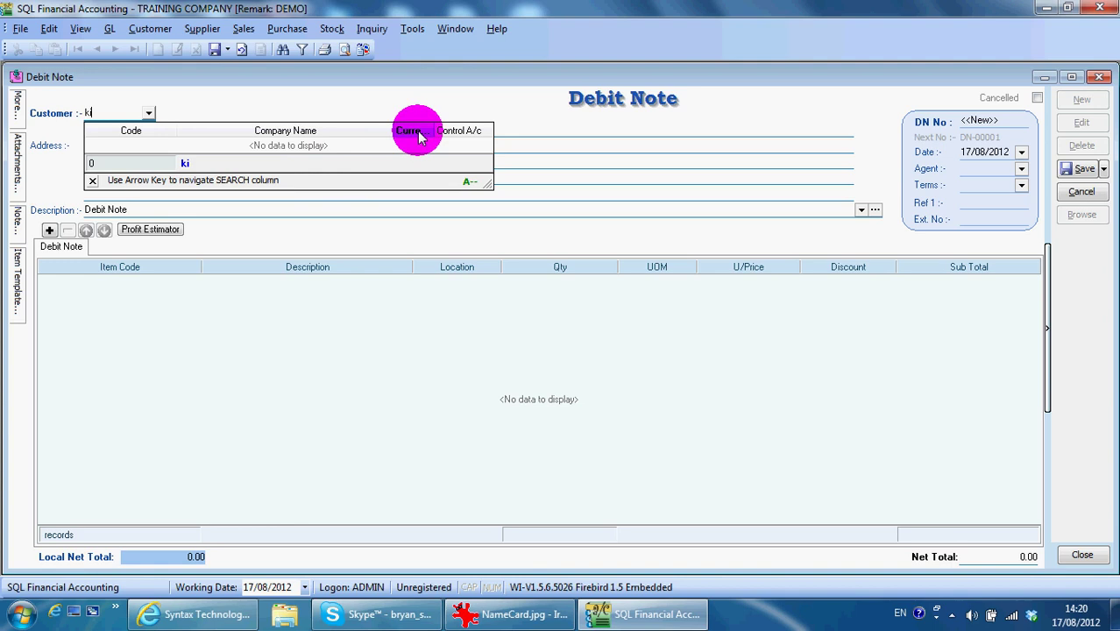
key("BackSpace")
key("BackSpace")
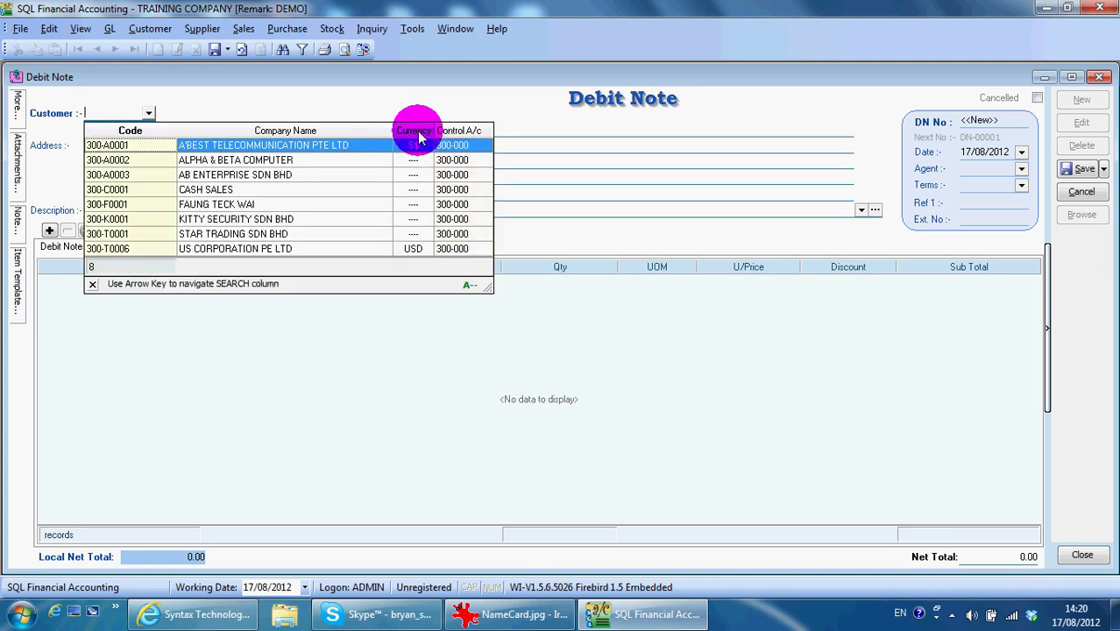
key("Right")
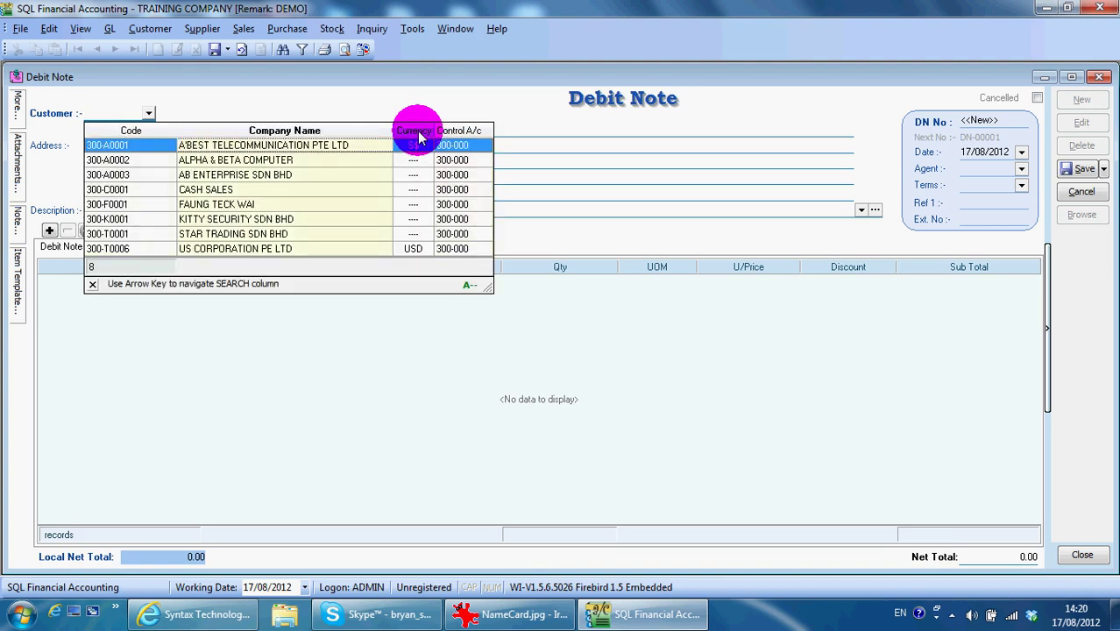
type("ki")
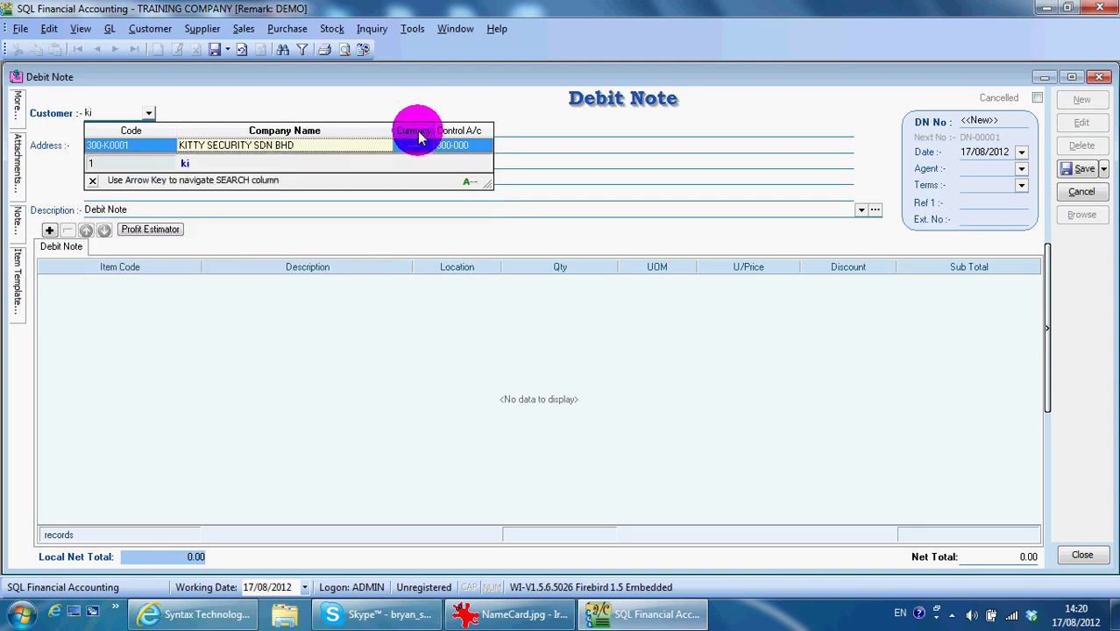
key("Return")
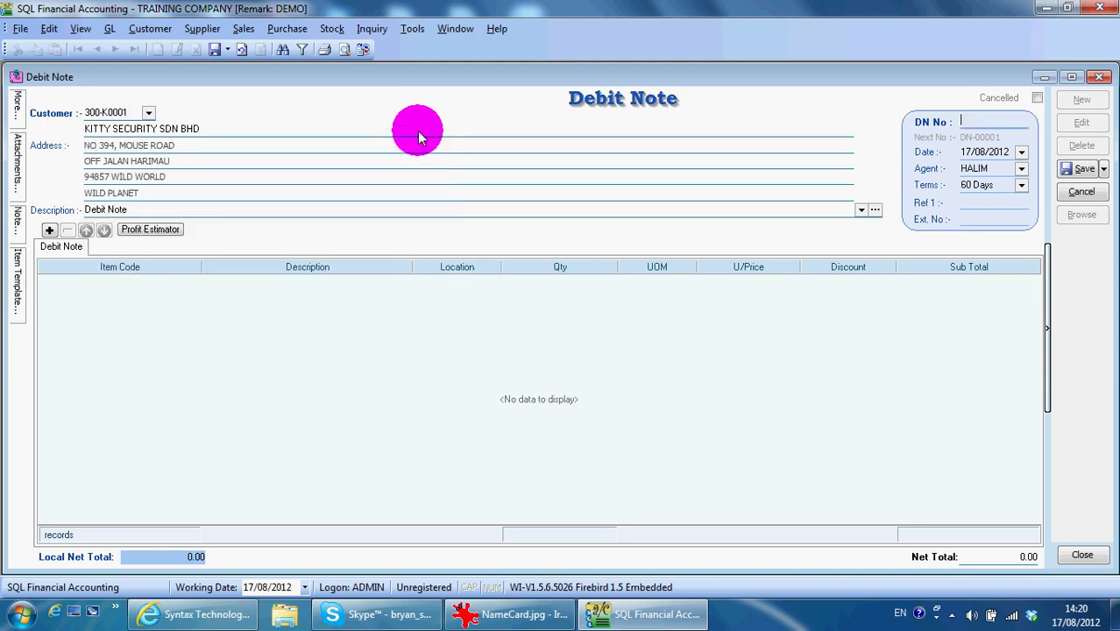
Step: Add a line of 2 × M-PRE-120, save debit note DN-00001 at 240.00, and preview it
left_click(131, 285)
left_click(131, 286)
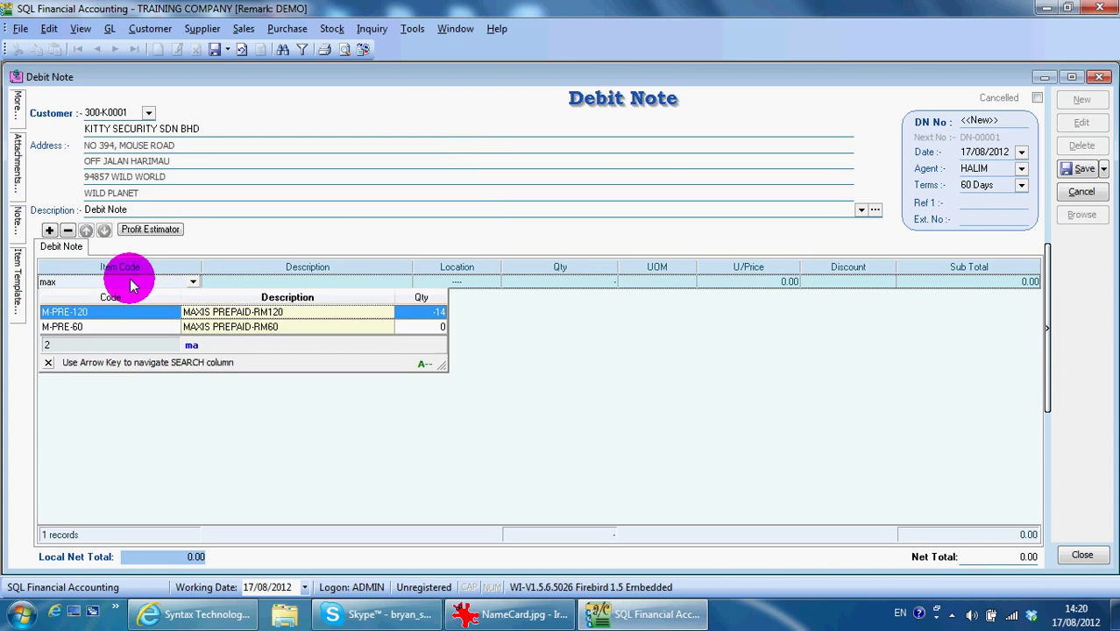
key("Return")
key("Return")
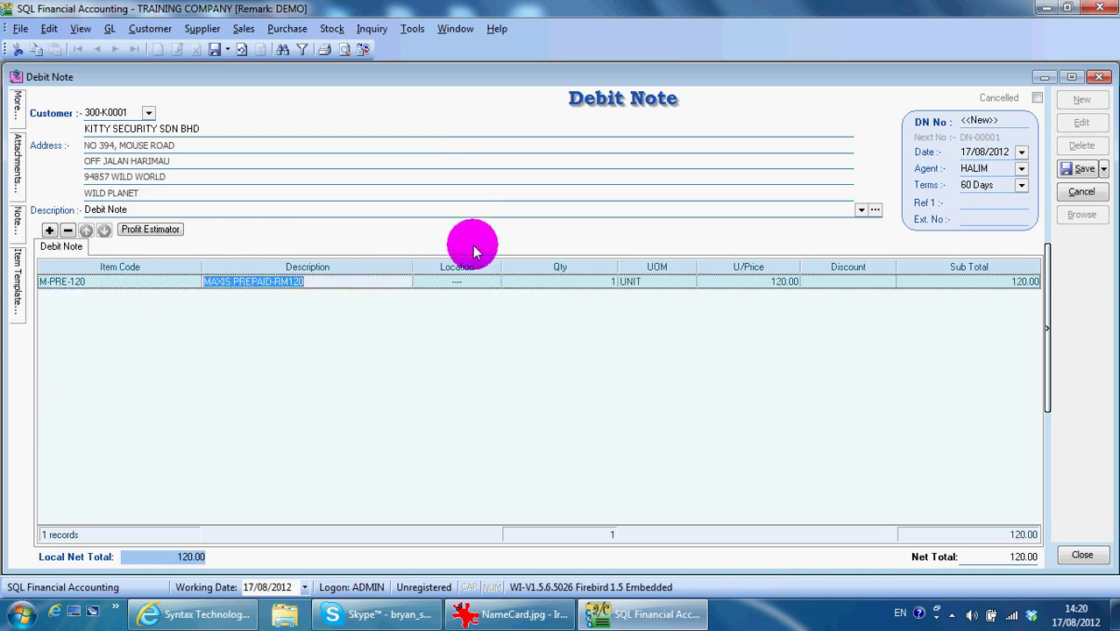
left_click(520, 281)
type("2")
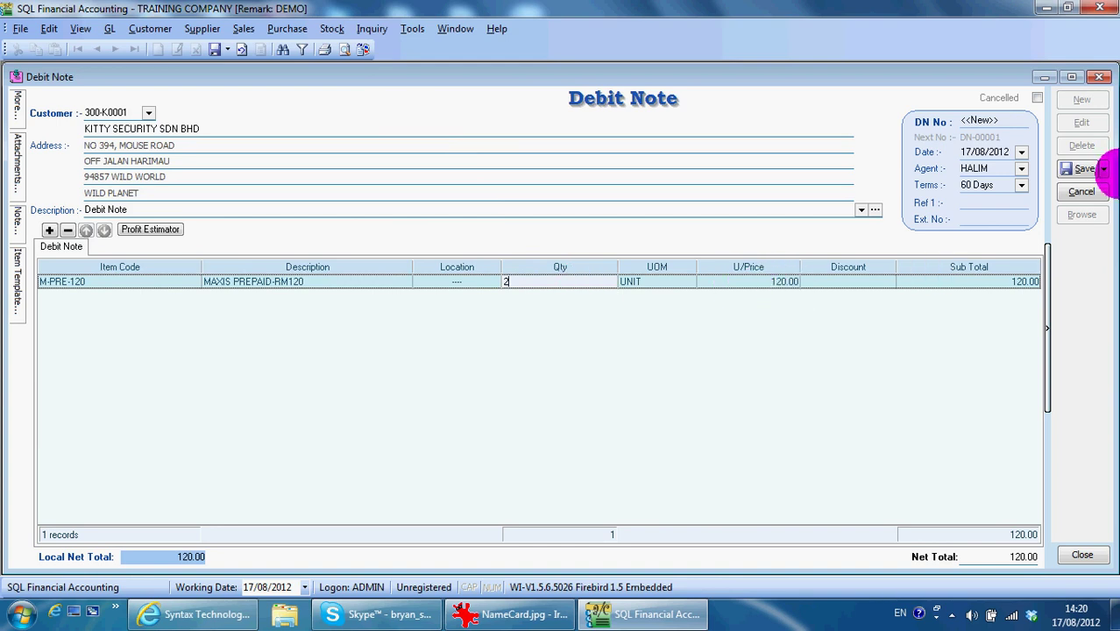
left_click(1083, 169)
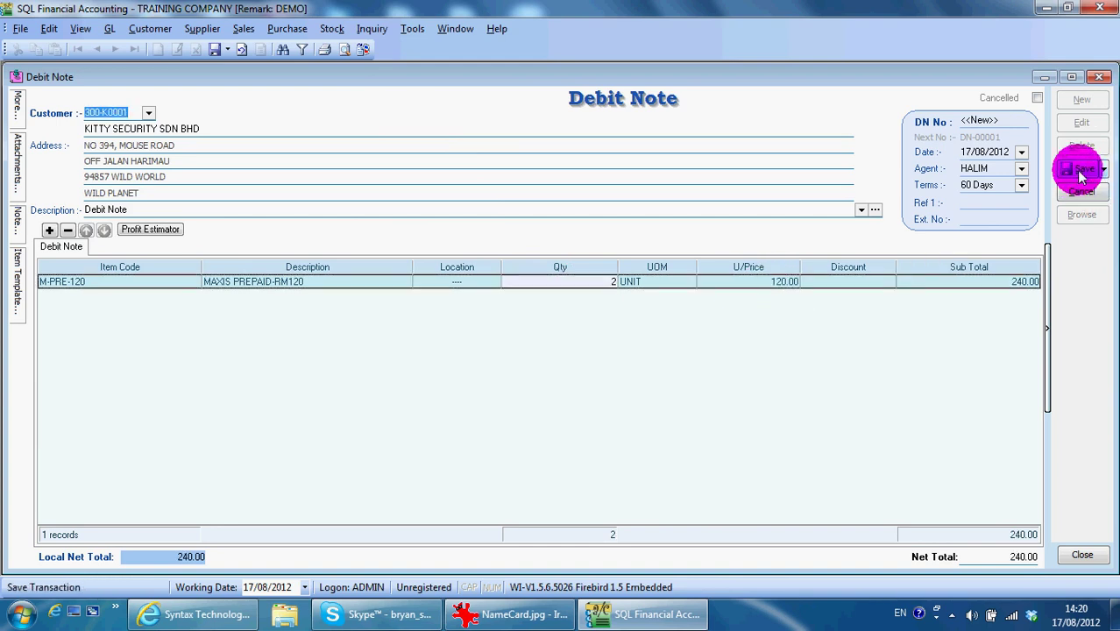
left_click(344, 53)
double_click(451, 272)
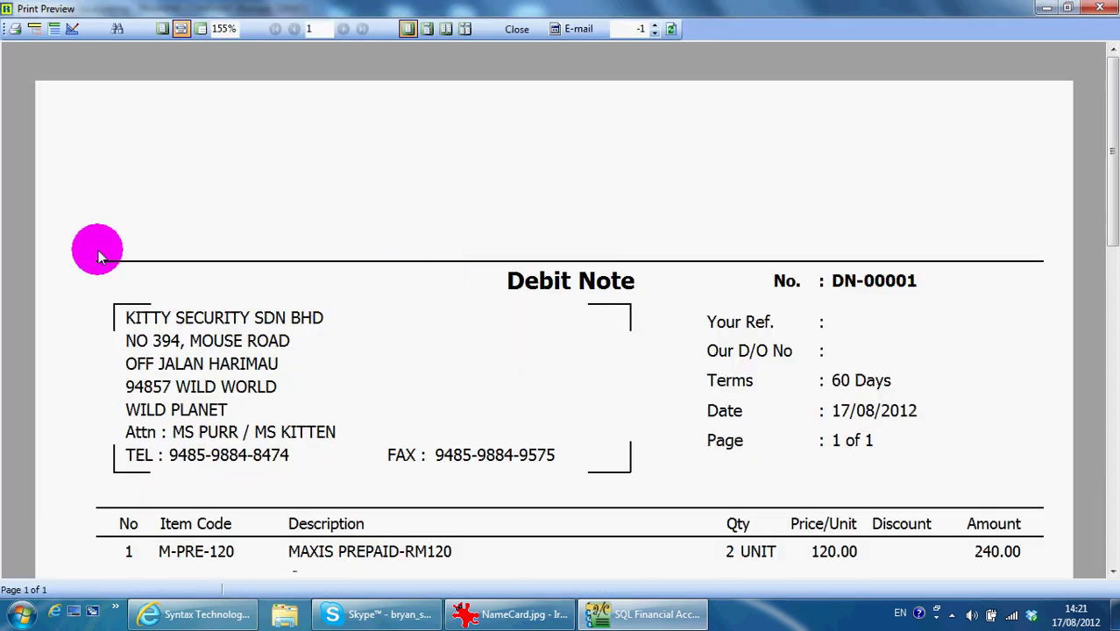
left_click(16, 37)
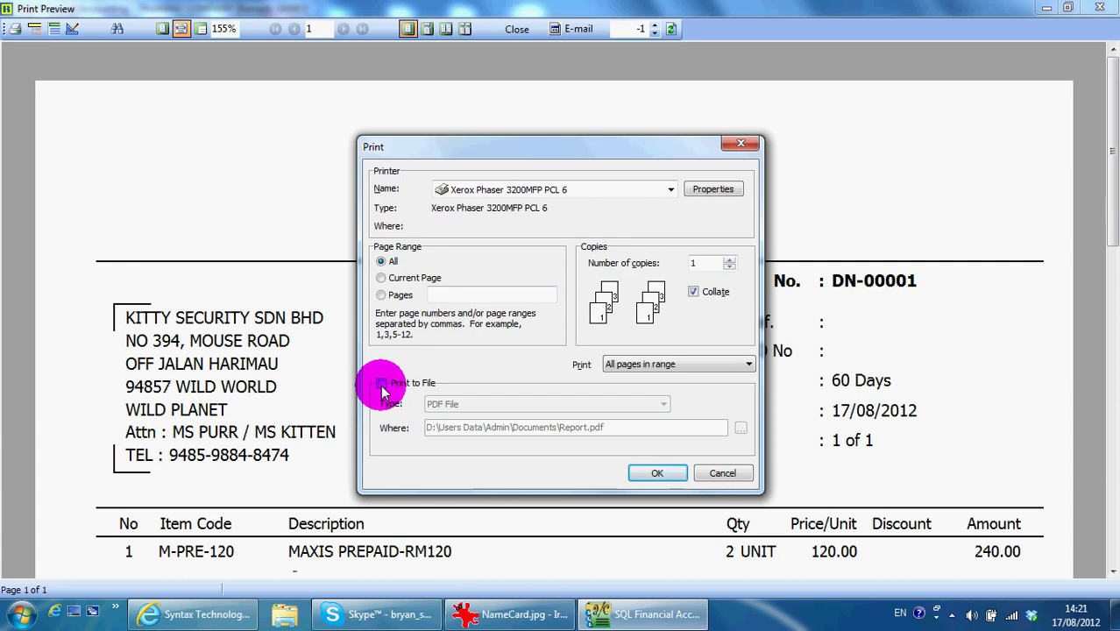
left_click(382, 384)
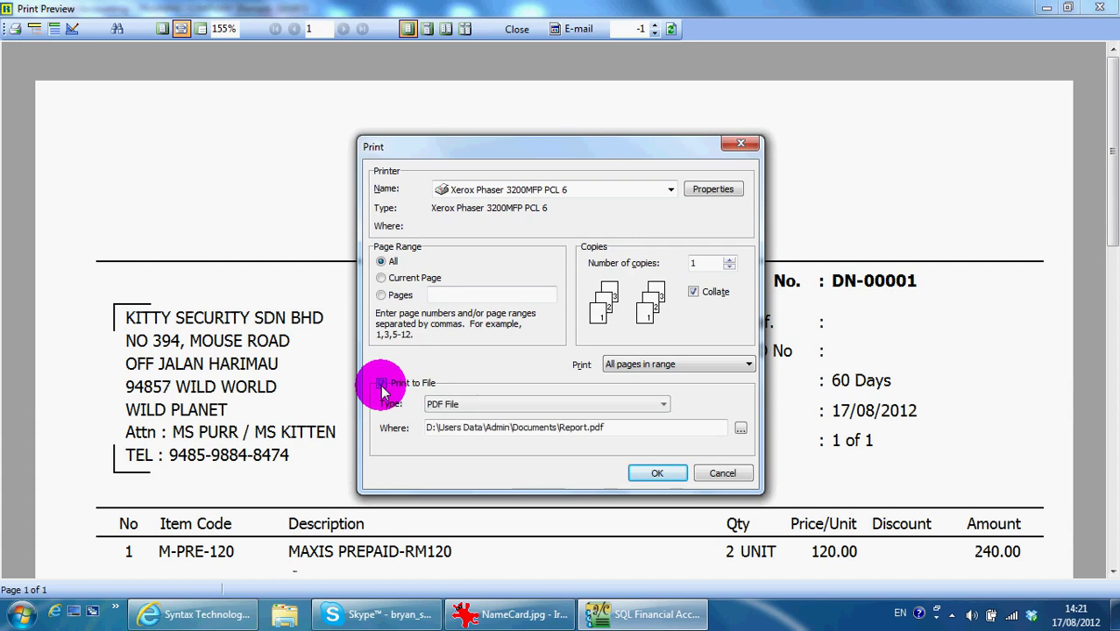
left_click(556, 401)
left_click(548, 404)
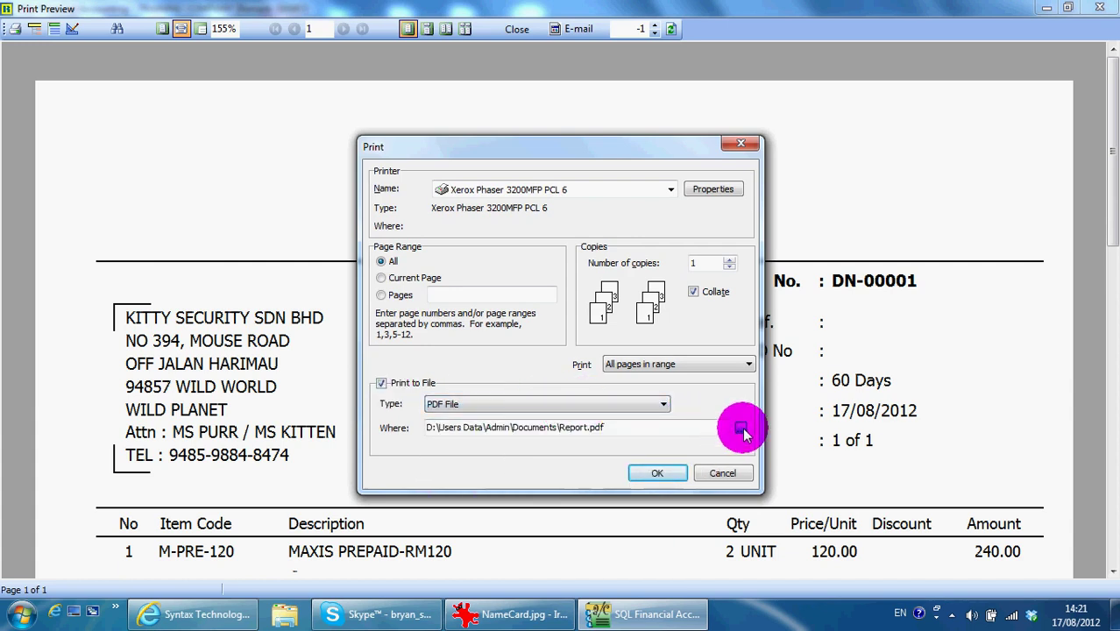
key("Return")
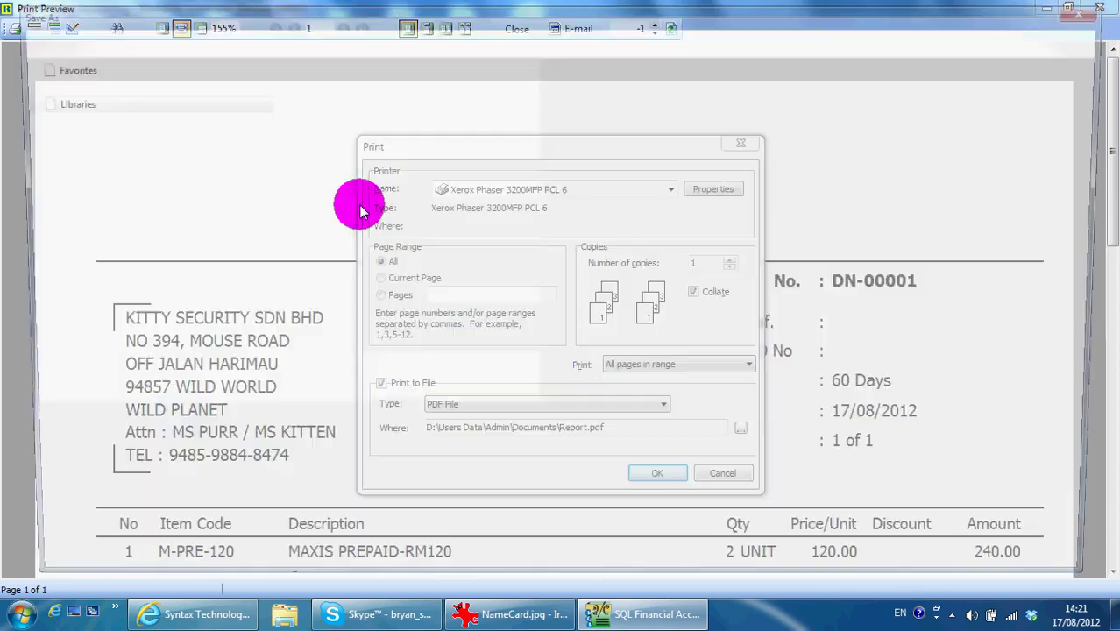
left_click(1106, 9)
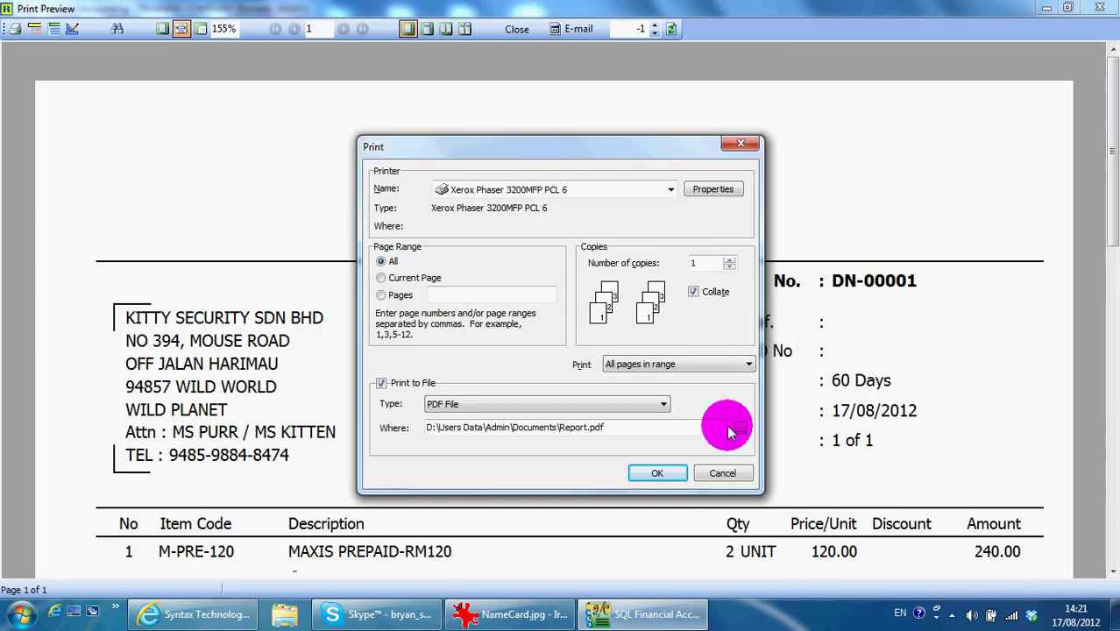
left_click(719, 473)
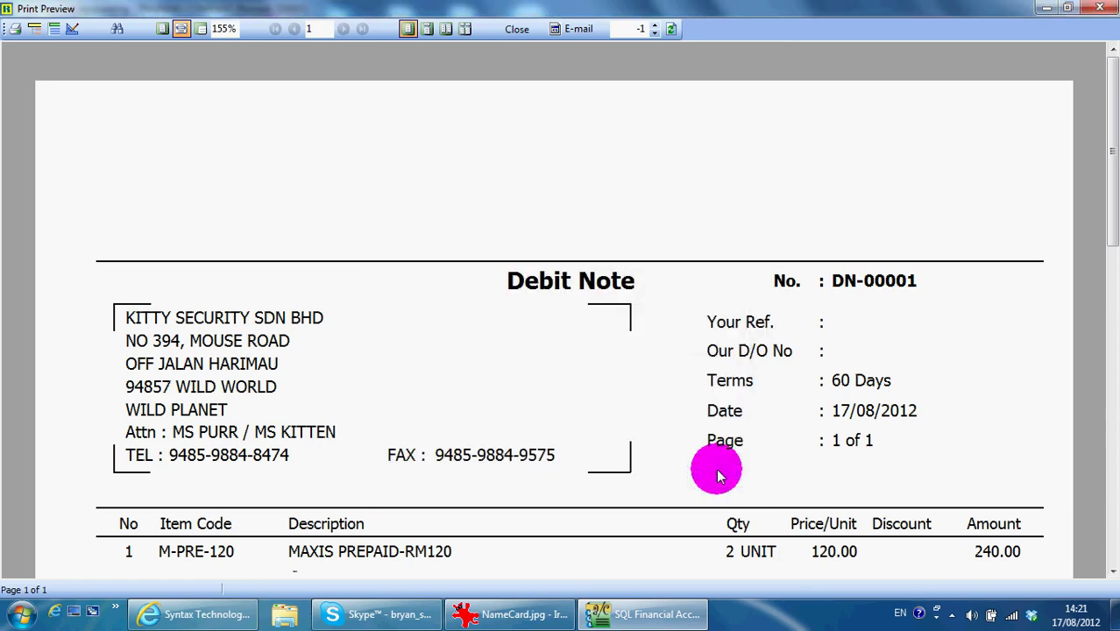
Step: Close the print preview and debit note form, and open the customer Debit Note records
left_click(1100, 8)
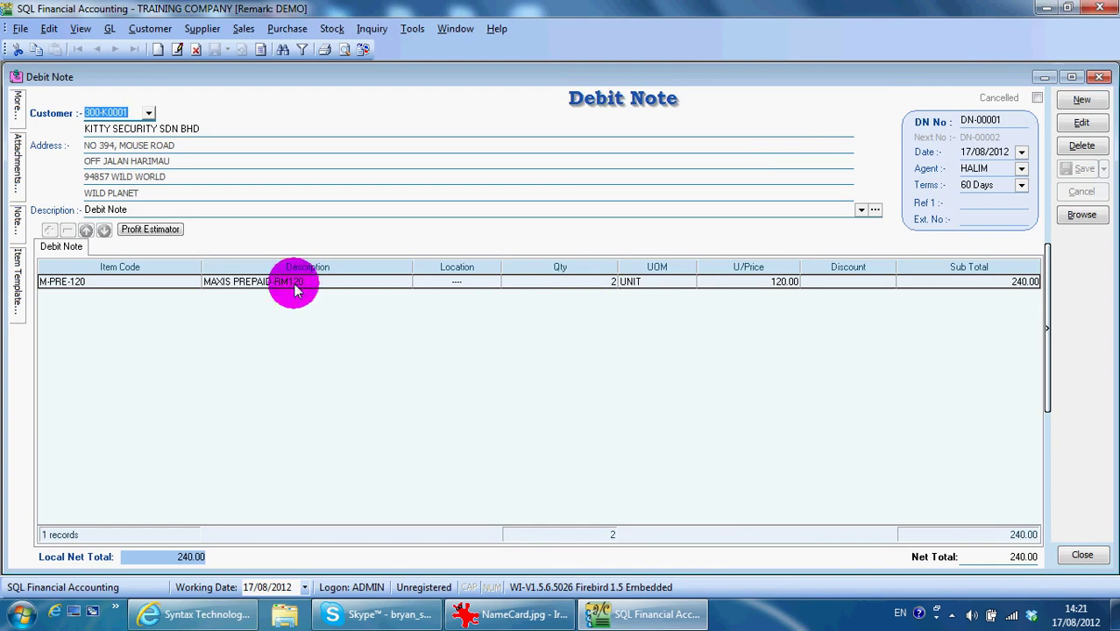
left_click(1106, 77)
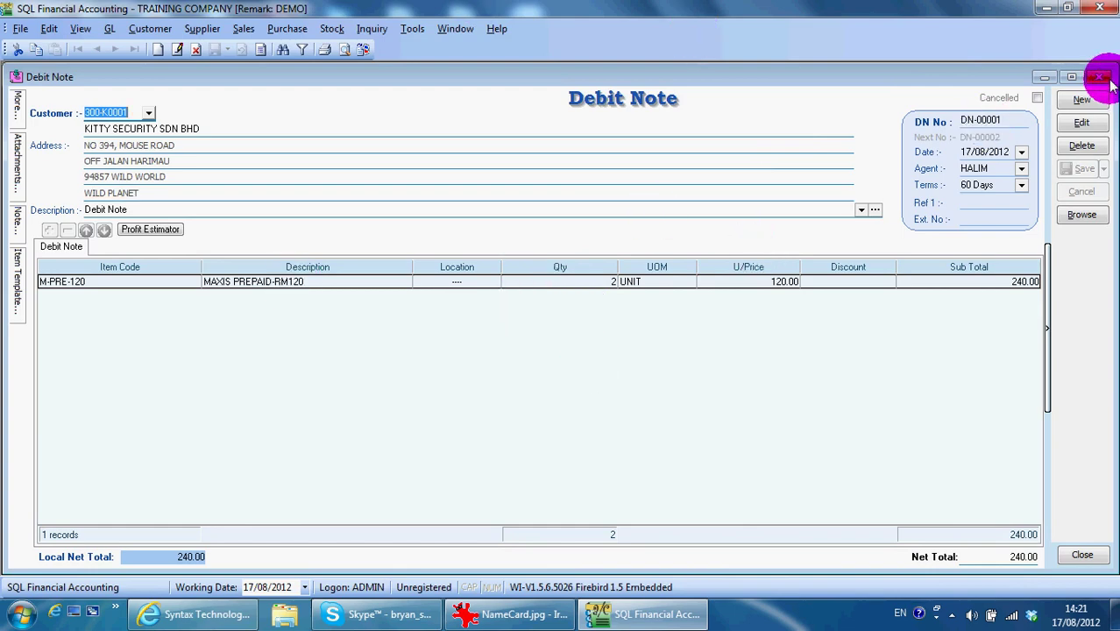
left_click(296, 220)
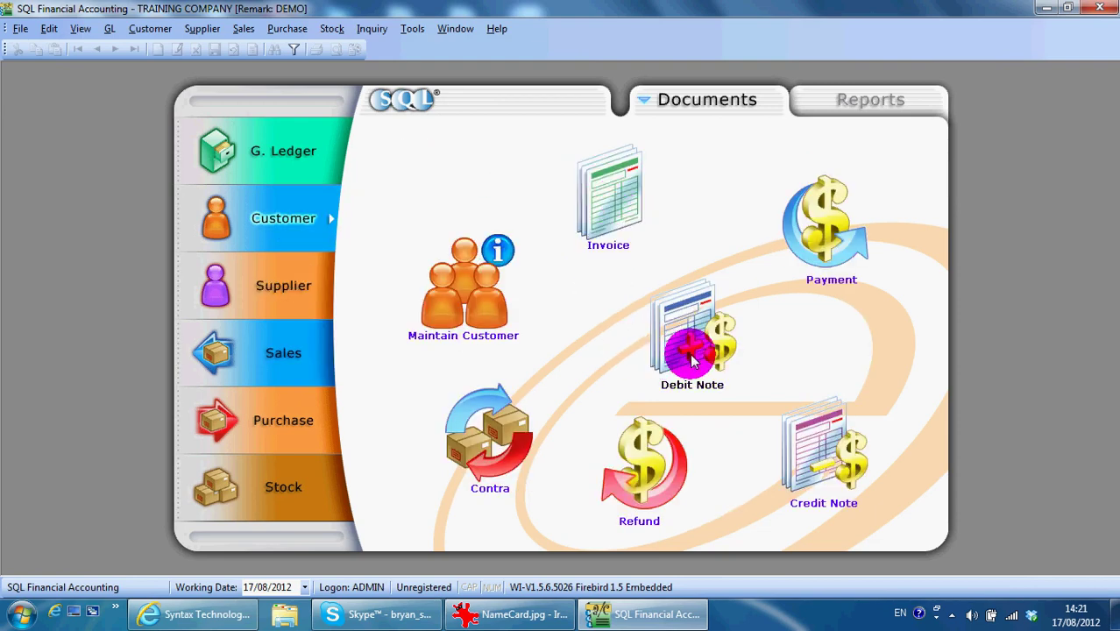
left_click(692, 355)
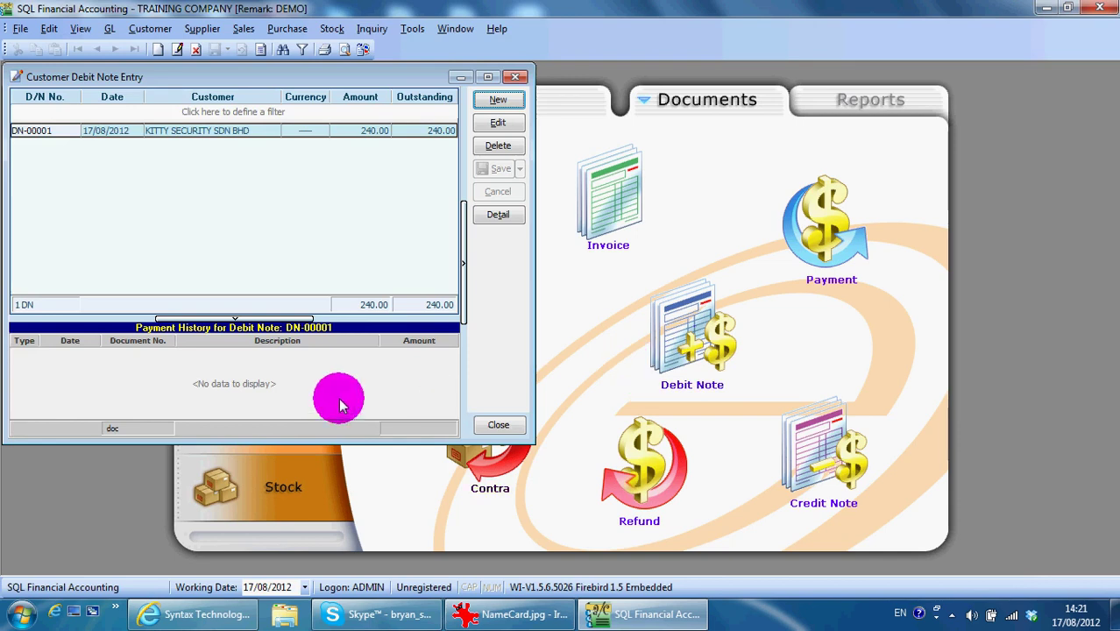
Step: Open DN-00001's details showing 240.00 outstanding, then briefly bring up and hide the name card image
double_click(138, 131)
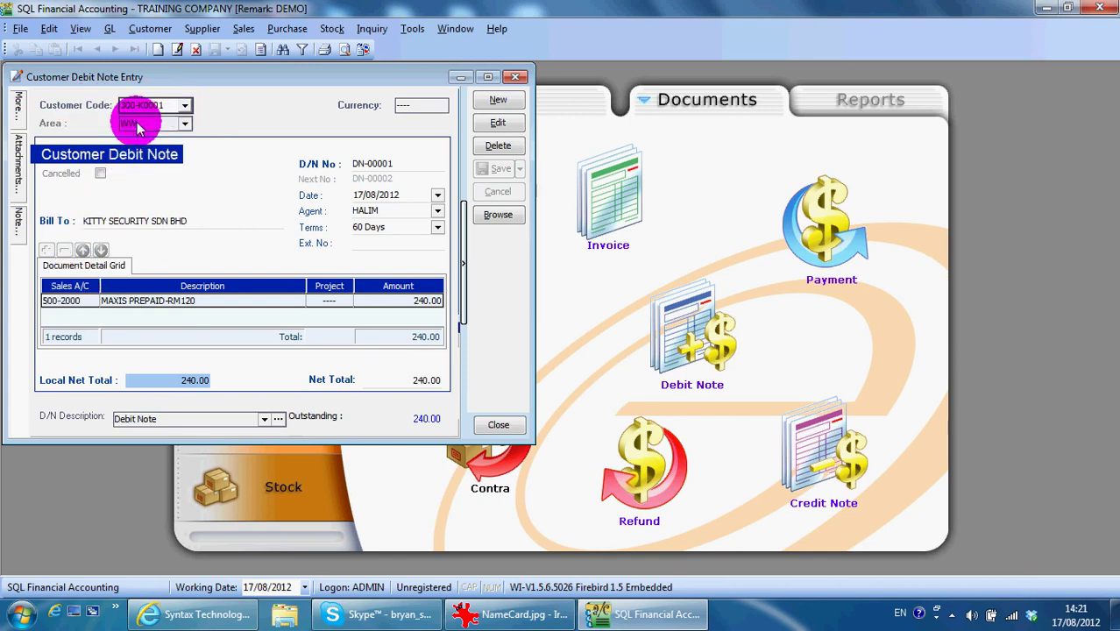
left_click(504, 614)
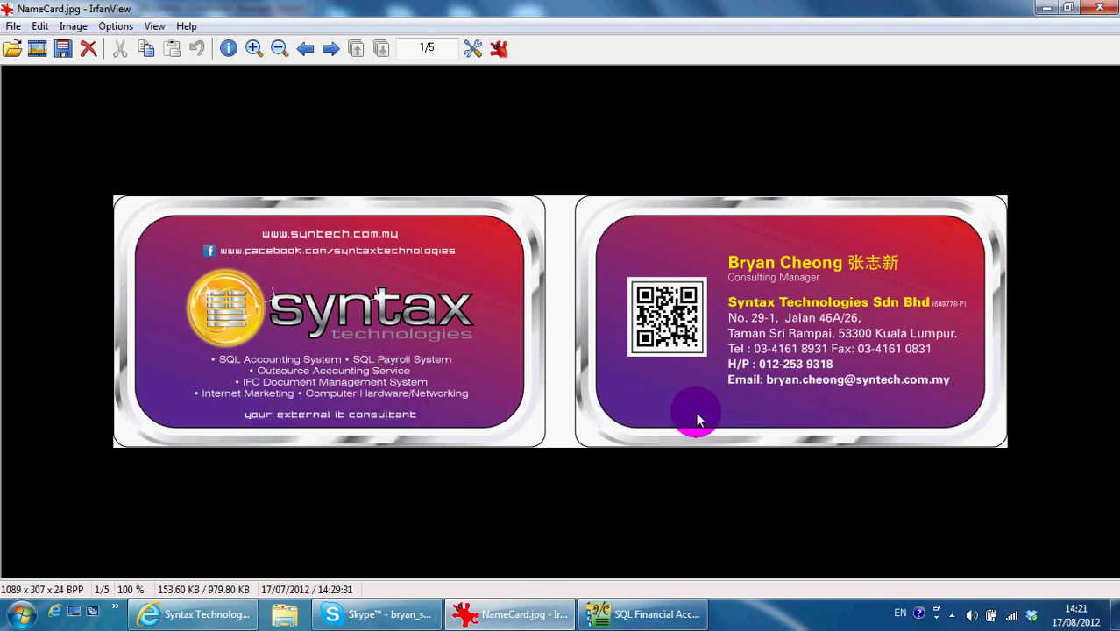
left_click(1046, 8)
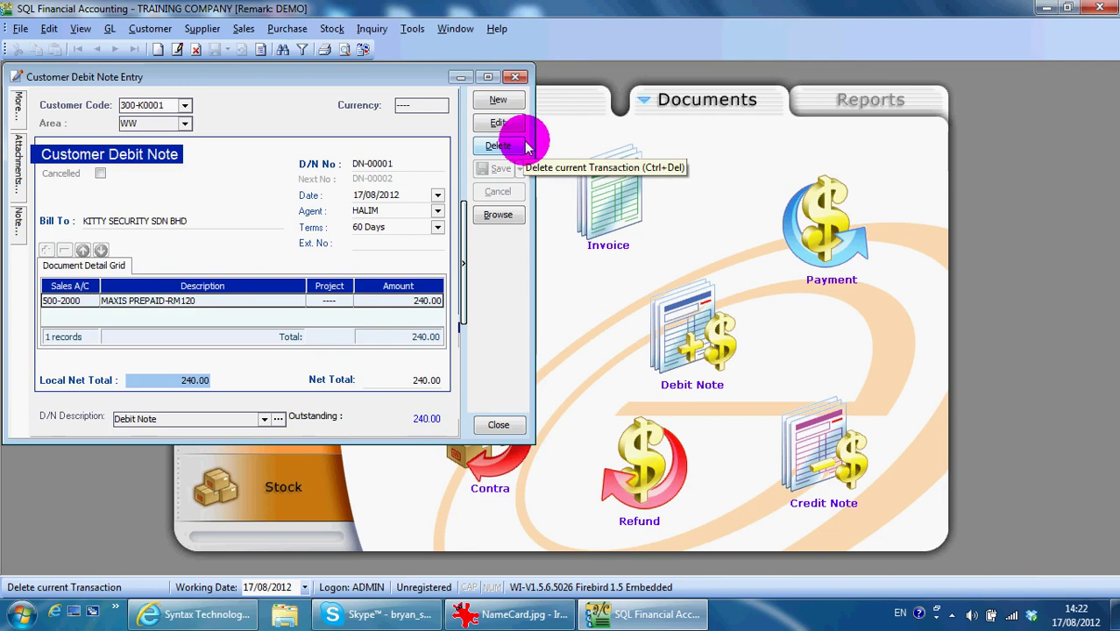
Step: Close the customer debit note entry, return to Customer documents, and bring NameCard.jpg forward in IrfanView
left_click(515, 79)
left_click(313, 373)
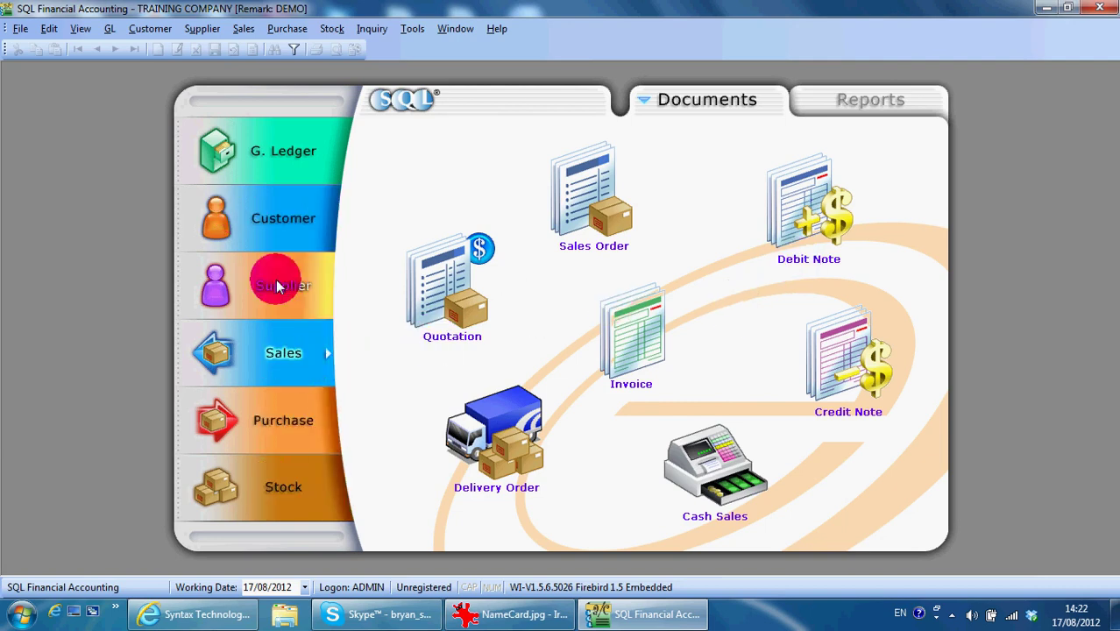
left_click(285, 230)
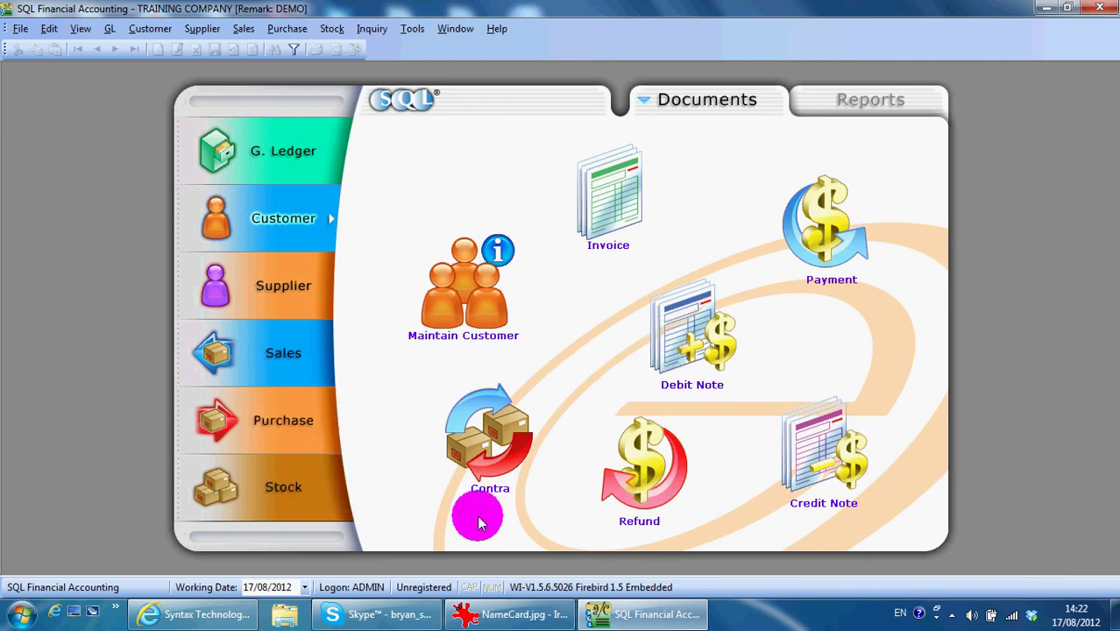
left_click(542, 616)
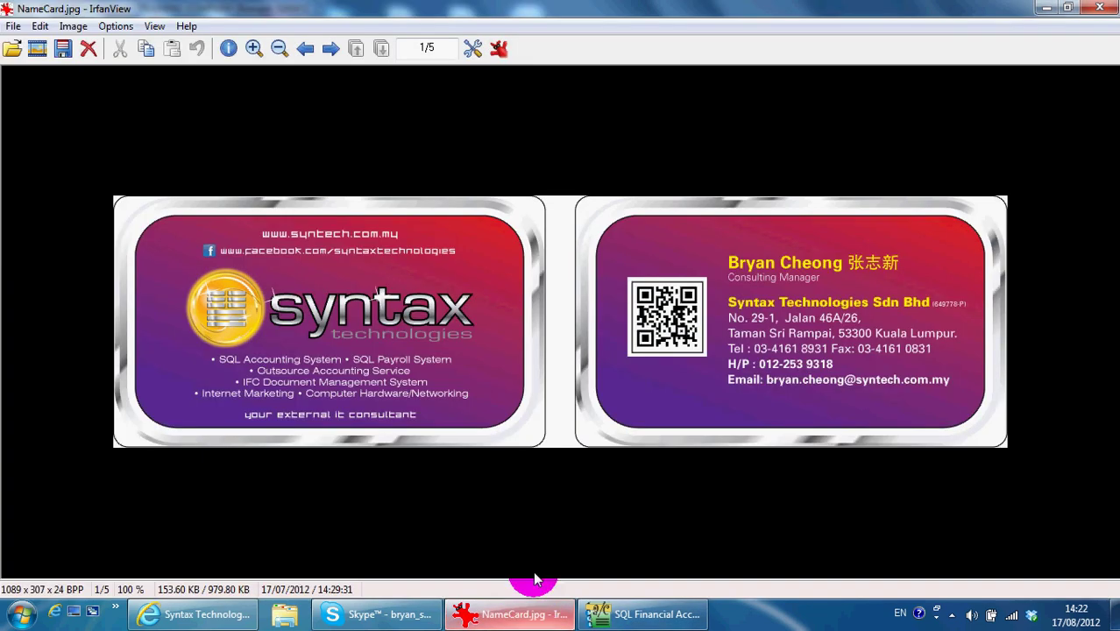